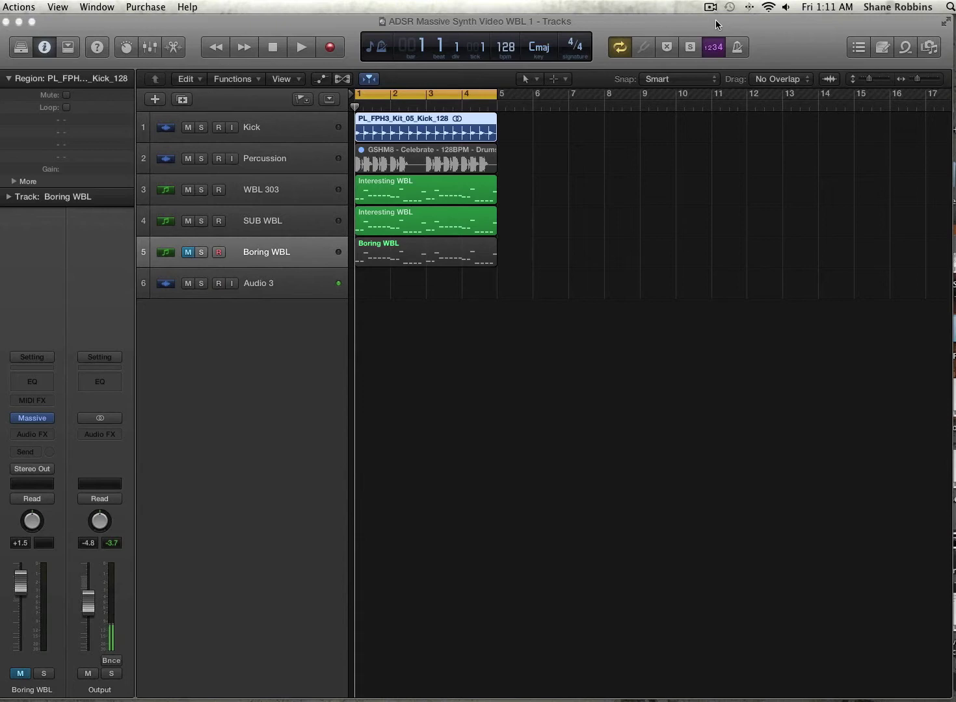
Mute the SUB WBL and WBL 303 tracks, unmute Boring WBL, and play the loop to audition it.
click(188, 222)
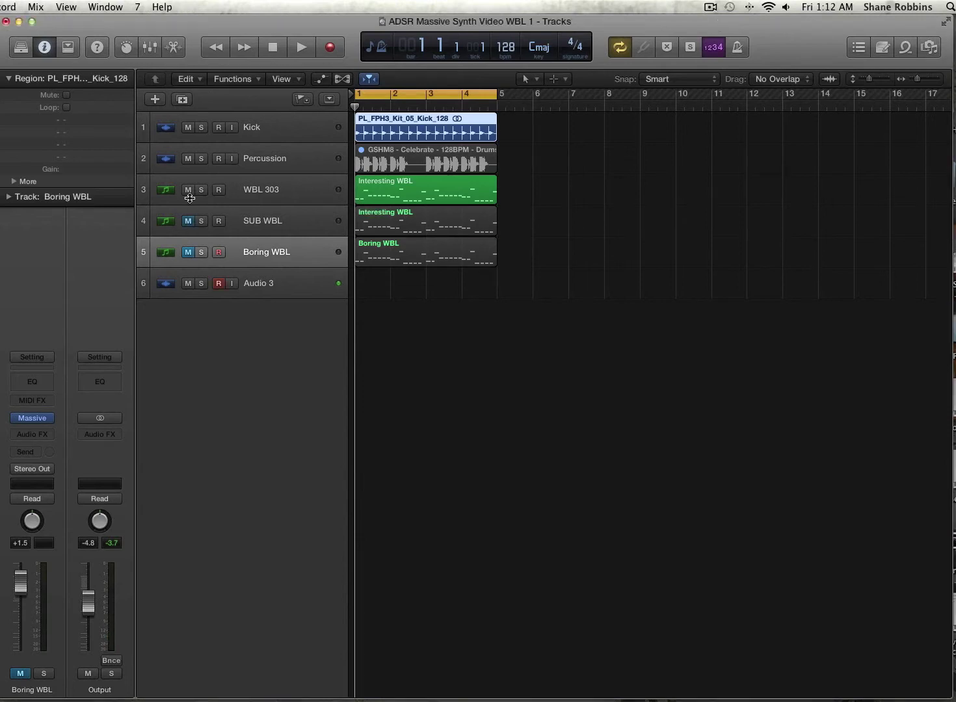
click(188, 190)
click(188, 253)
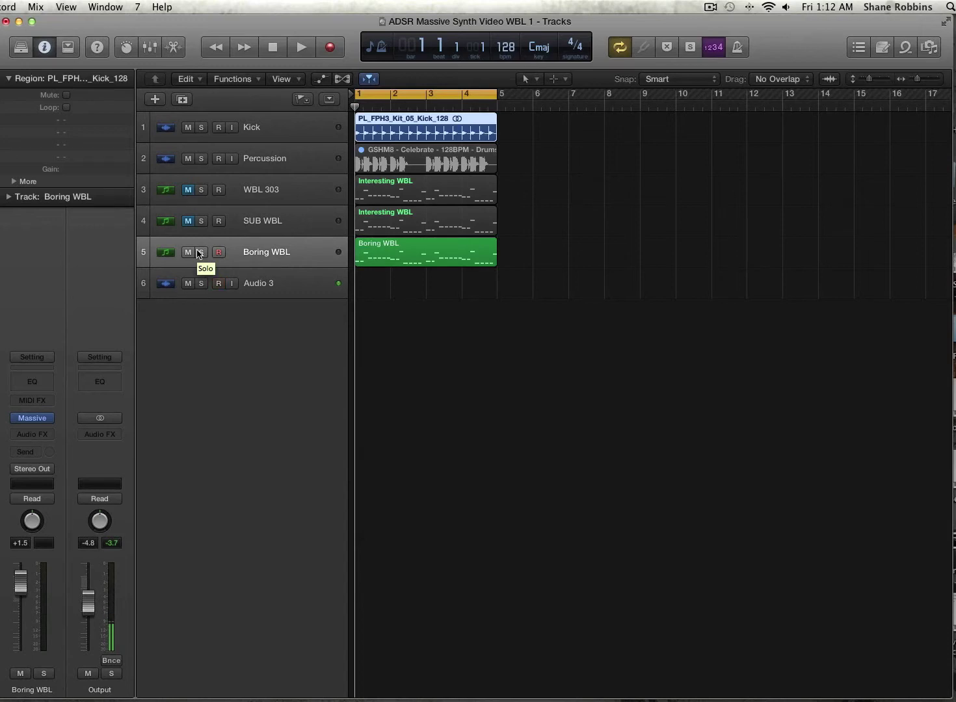
key(space)
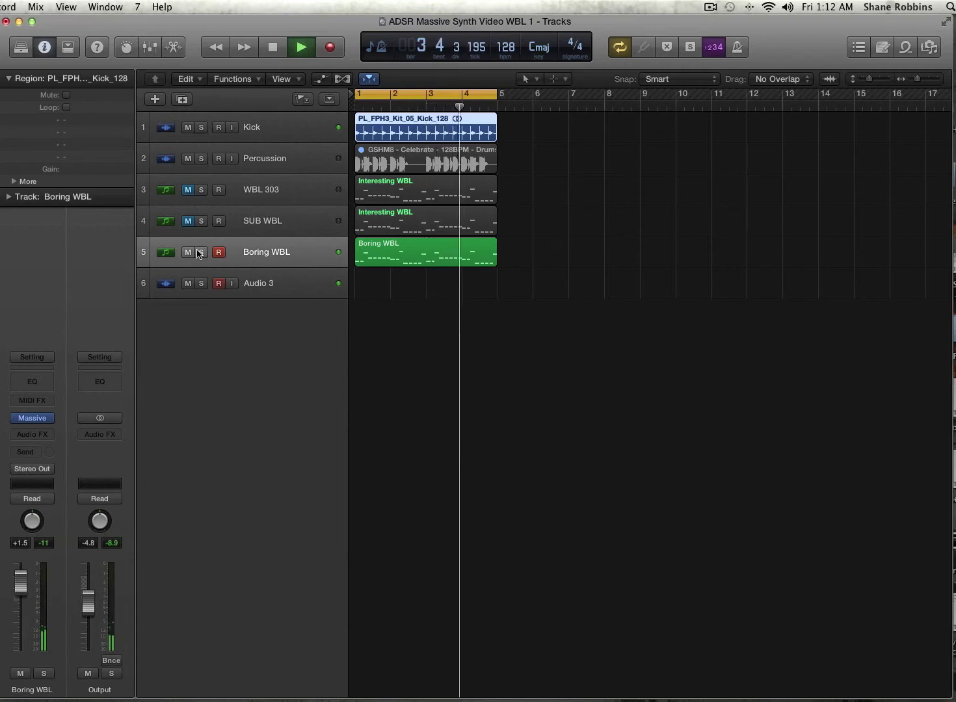
key(space)
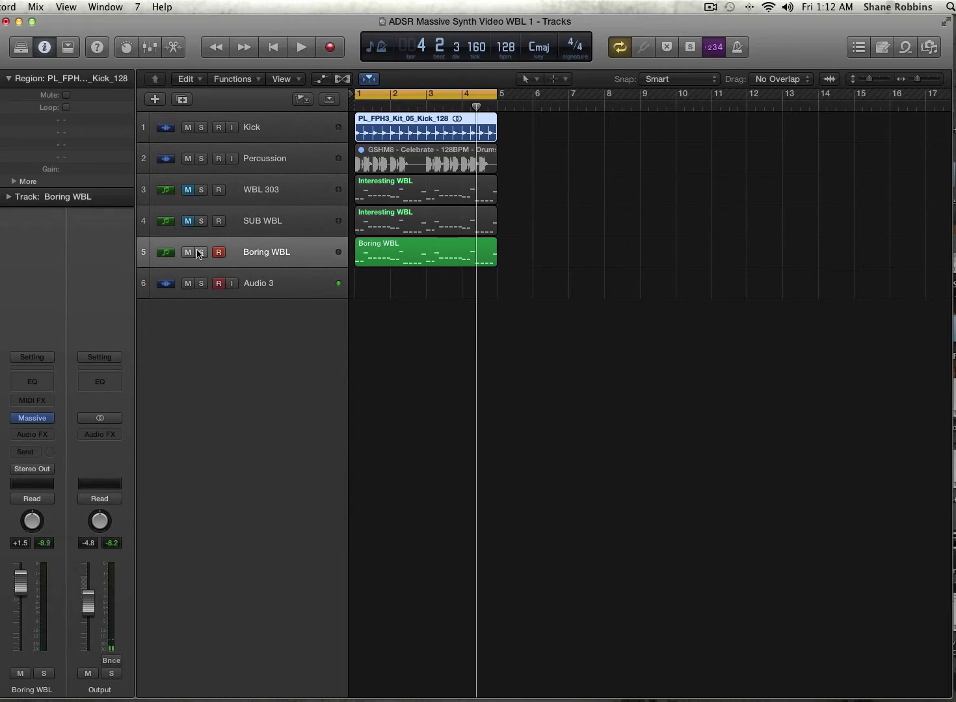
Mute Boring WBL, unmute the SUB WBL and WBL 303 tracks, and play the loop to hear them together.
click(188, 253)
click(187, 223)
click(189, 189)
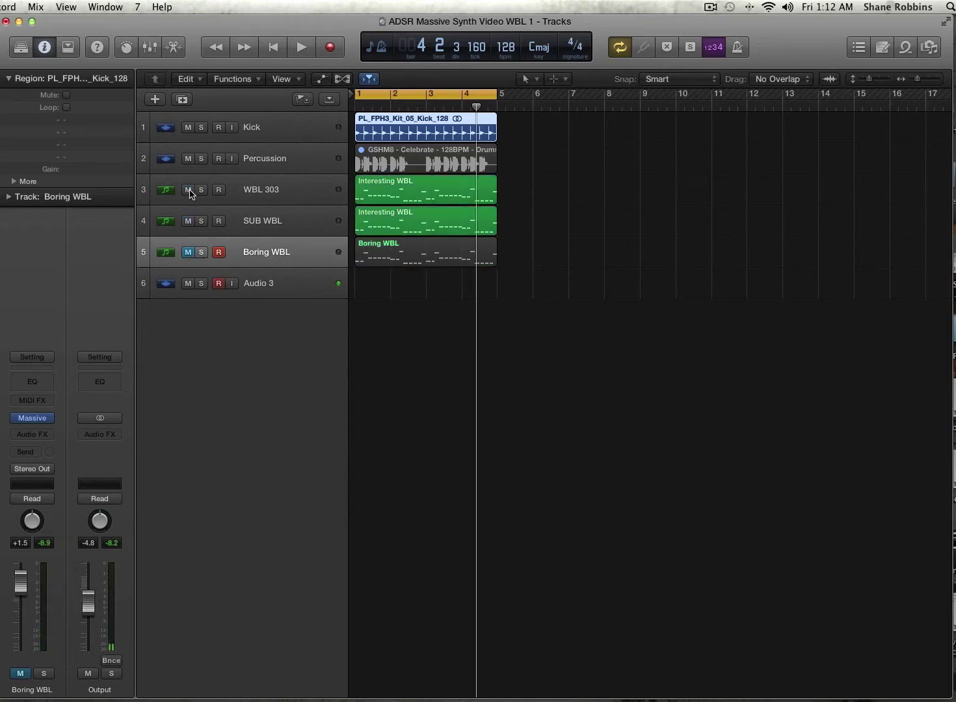
key(space)
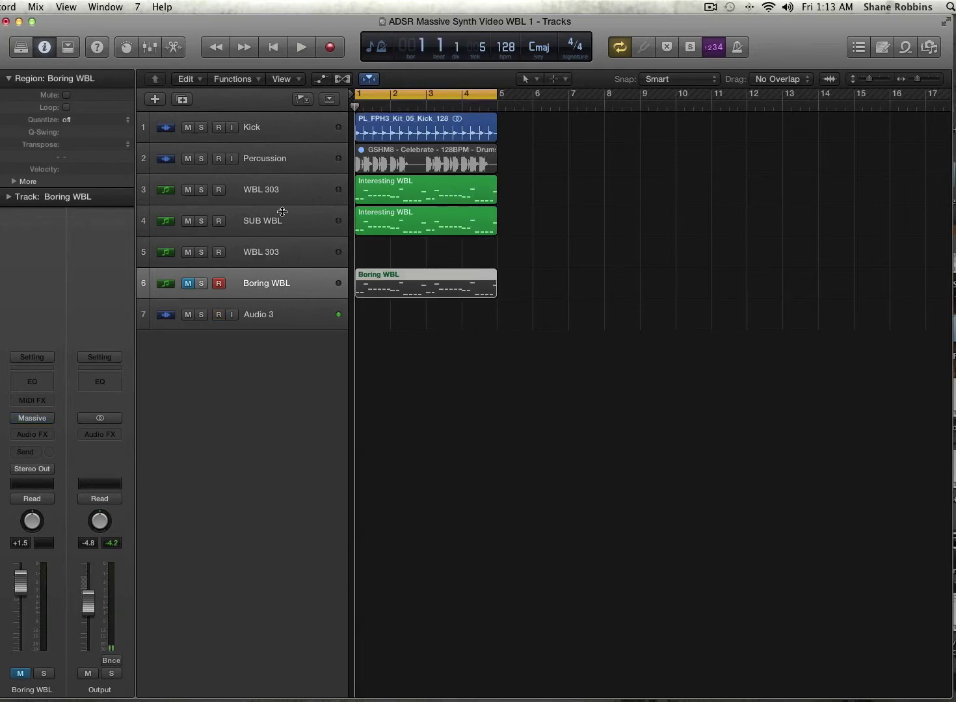
Inspect the channel strips and Interesting WBL regions of the WBL 303 and SUB WBL tracks.
click(281, 195)
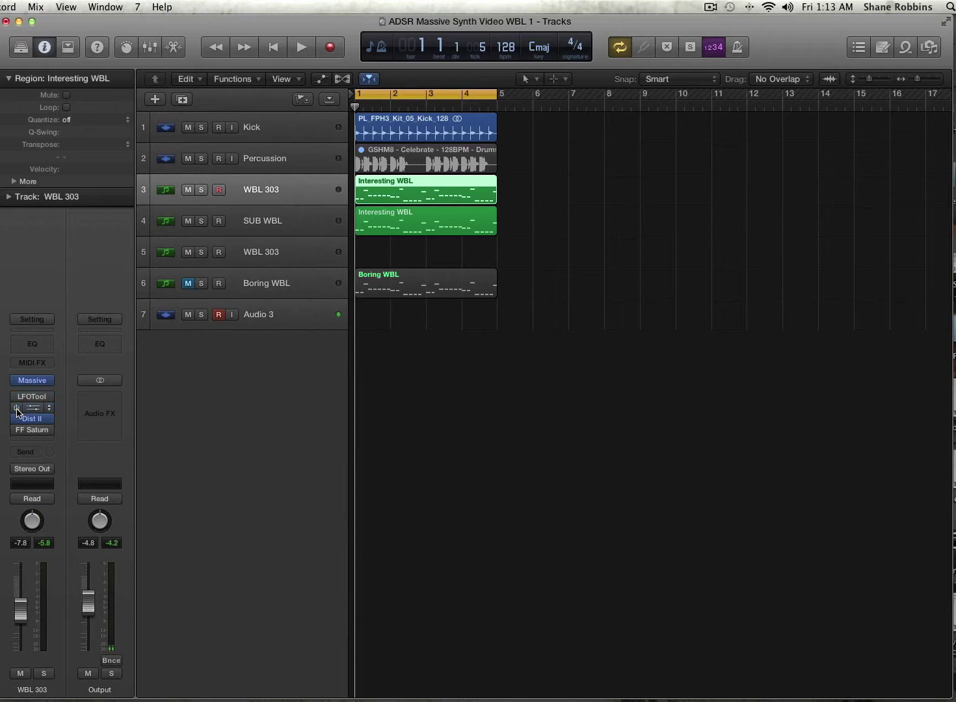
click(223, 235)
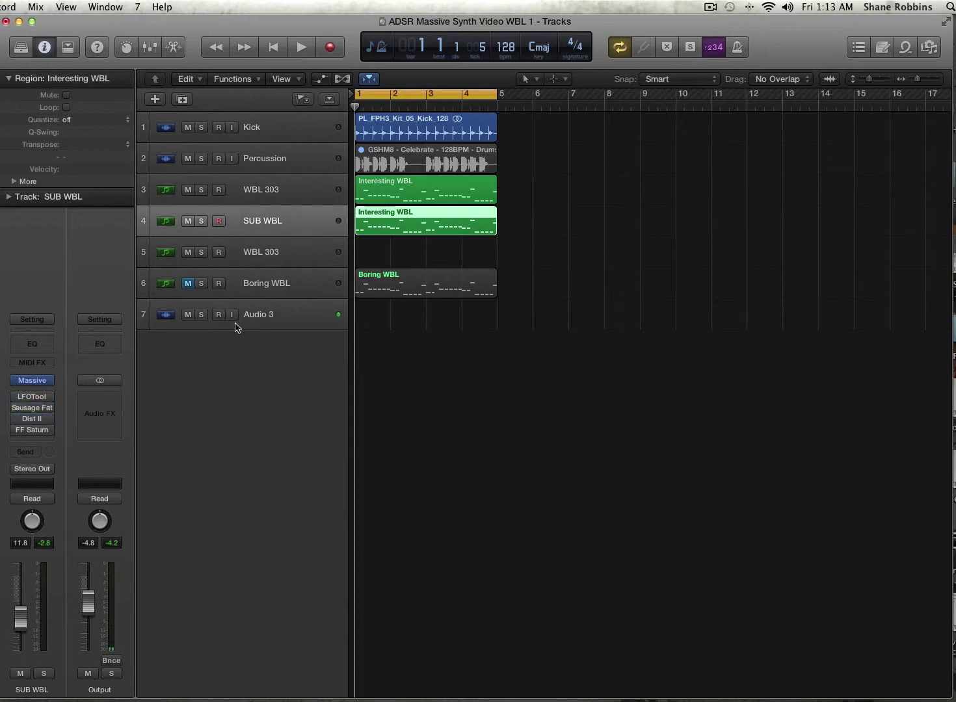
click(188, 221)
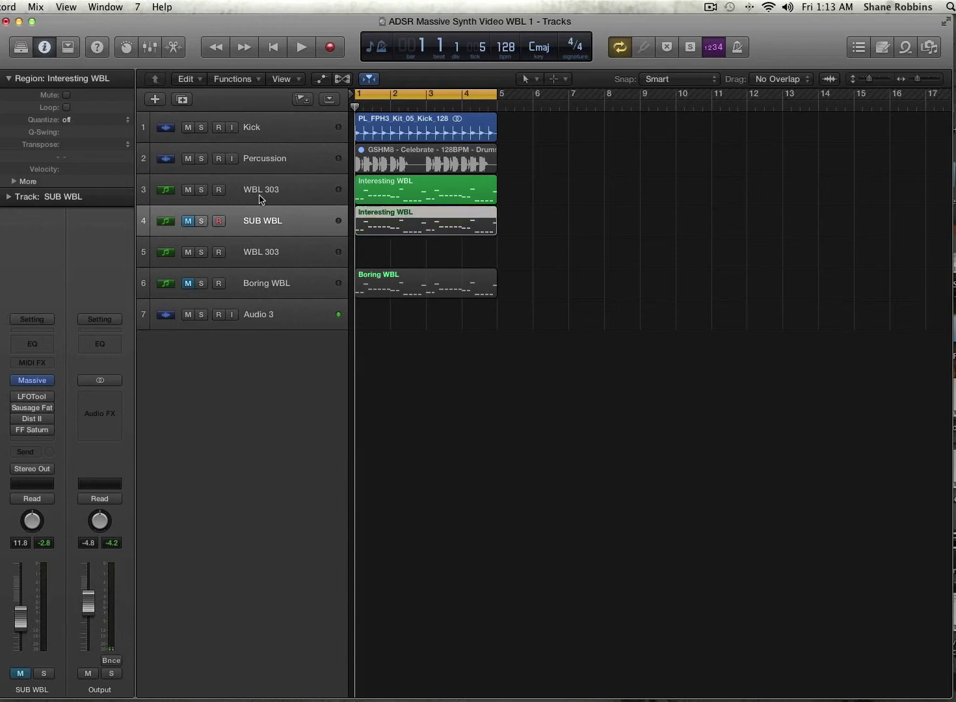
click(190, 221)
drag(684, 241, 455, 188)
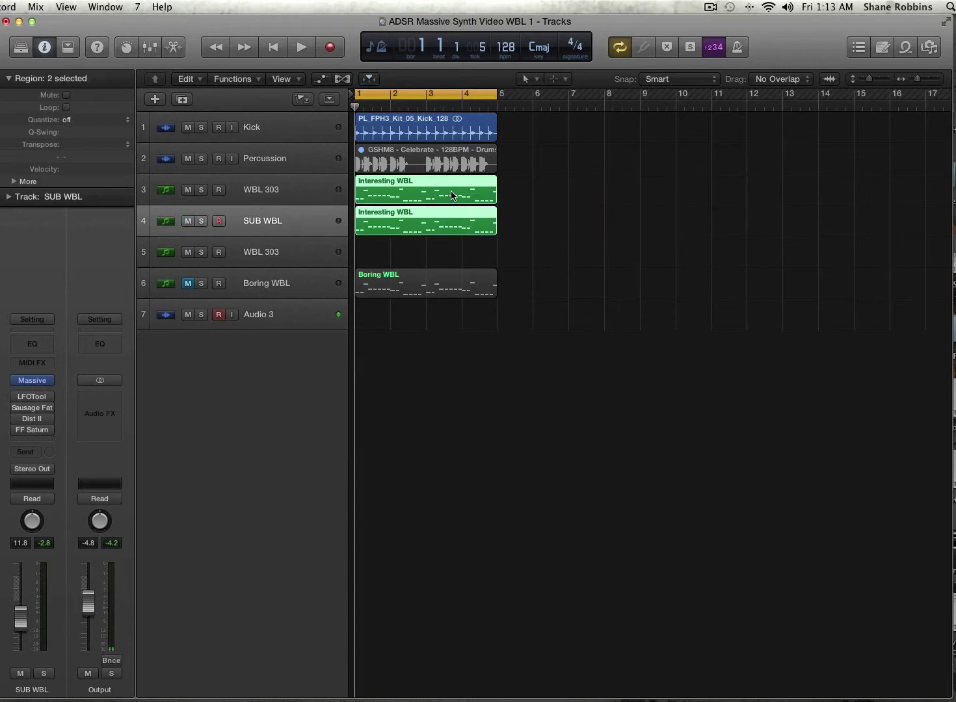
click(255, 192)
click(232, 222)
Mute the SUB WBL track, select the upper WBL 303 track, and audition it without the sub layer.
click(188, 221)
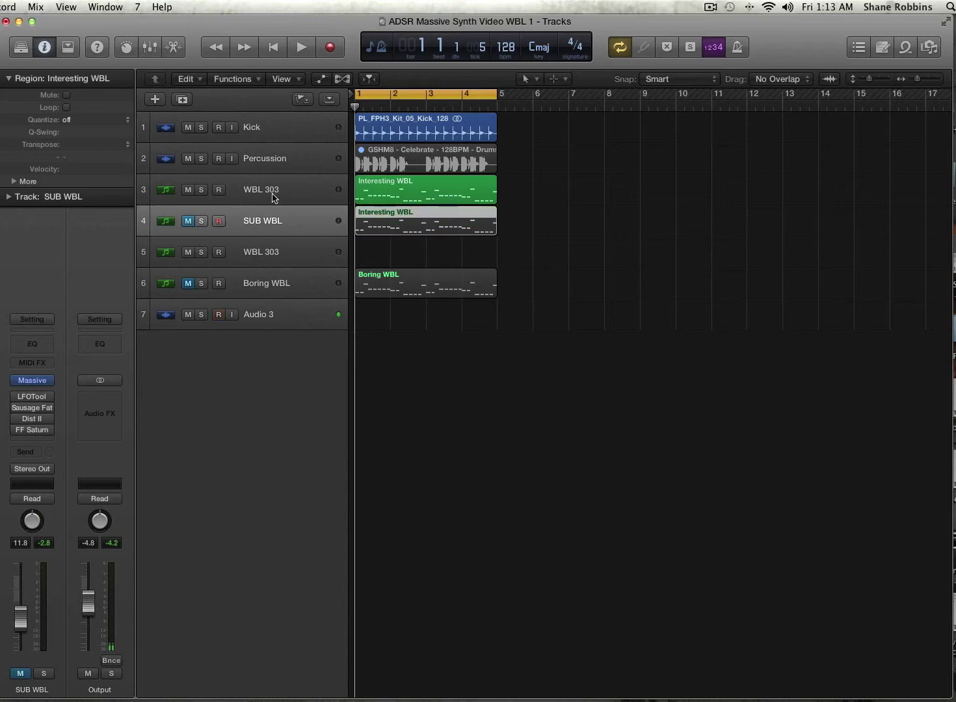
click(272, 197)
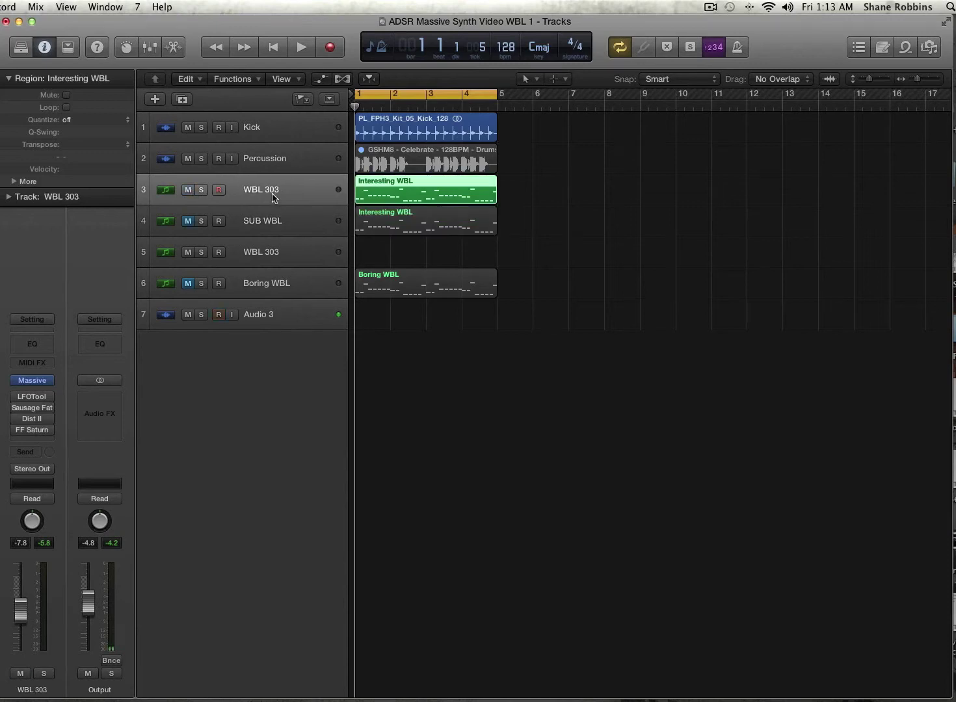
key(space)
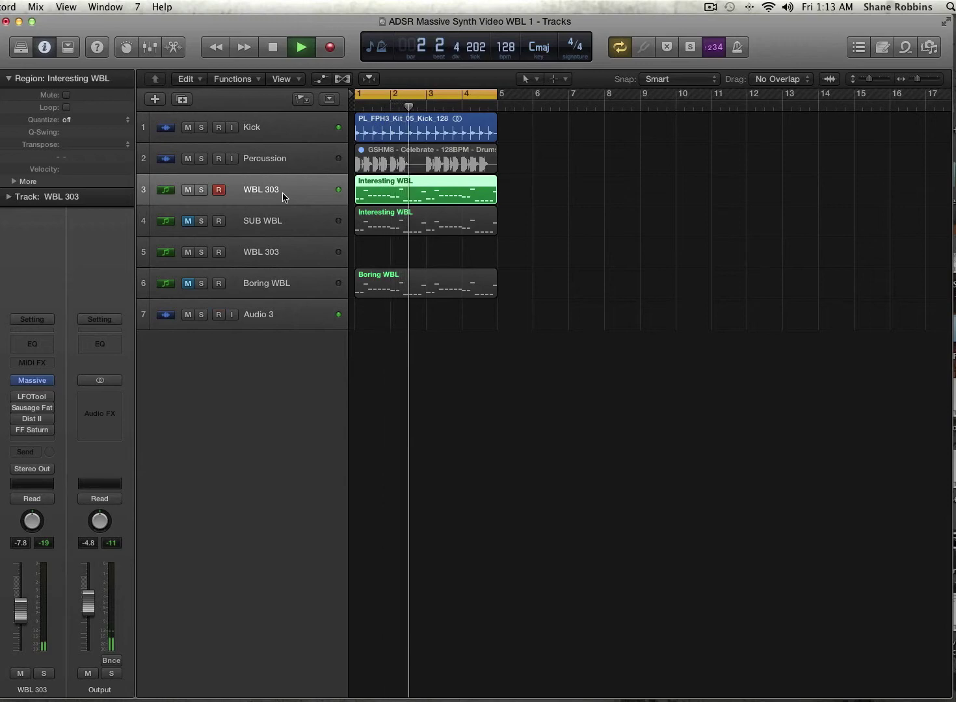
key(space)
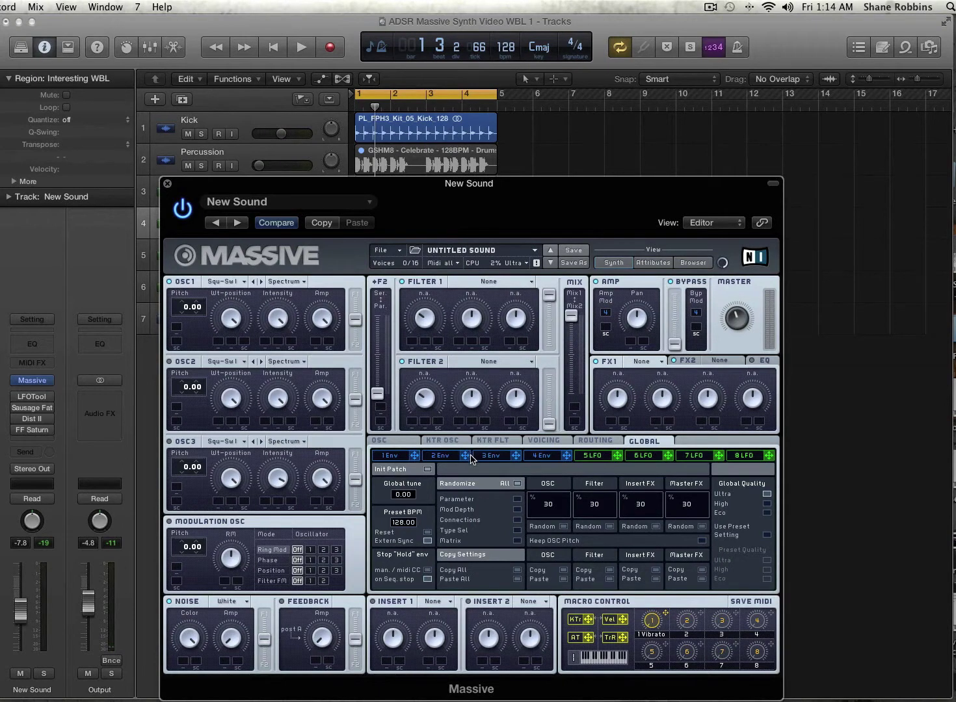
Configure the new Massive patch's voicing with 5 unisono voices, Monorotate mode and the Legato Triller trigger.
click(404, 442)
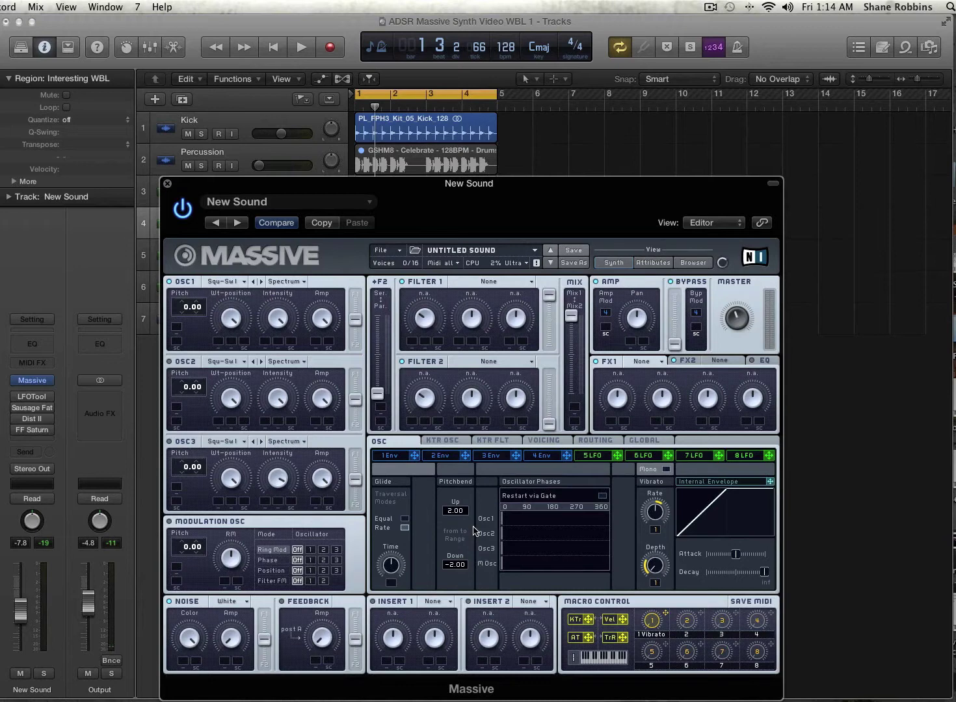
click(550, 444)
drag(417, 505, 417, 489)
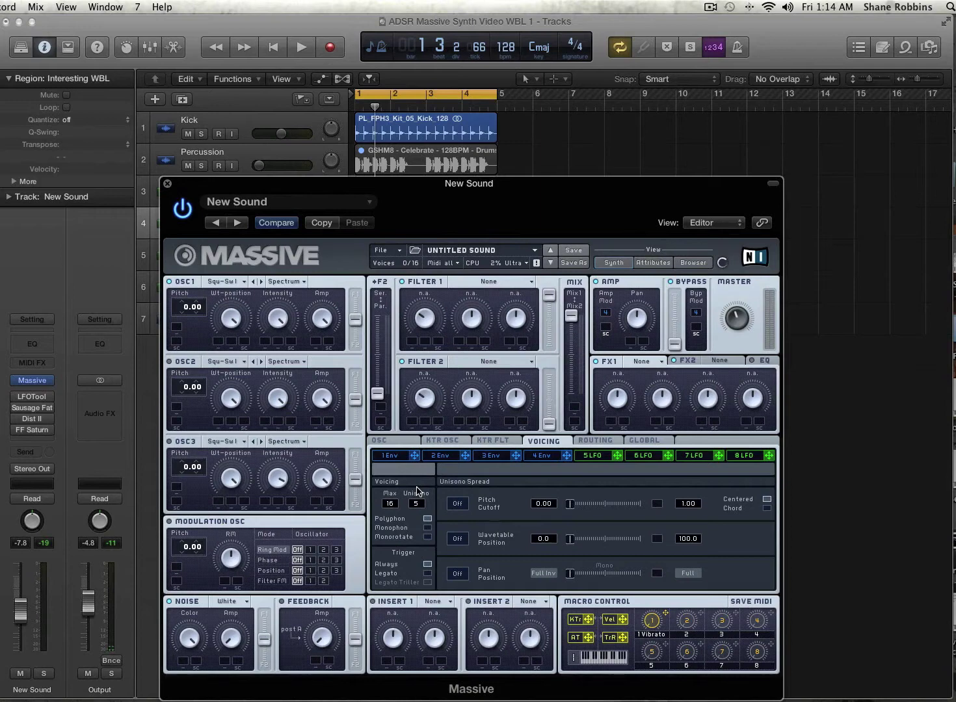
click(427, 538)
click(427, 582)
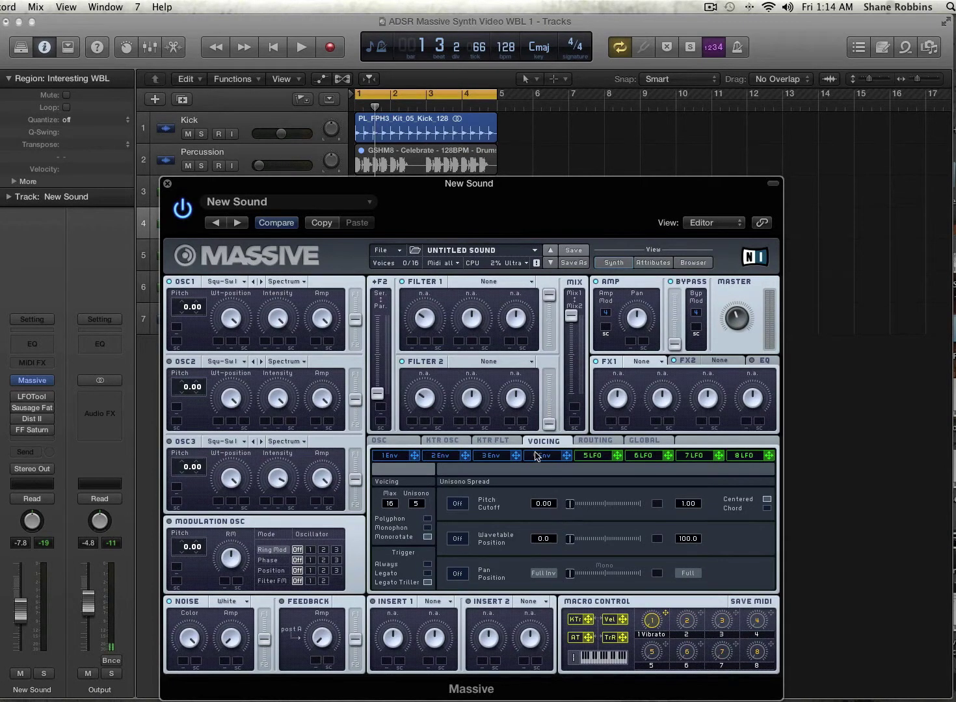
Enable Restart via Gate for the oscillator phases and set the modulation oscillator's phase to about 270 degrees.
click(390, 441)
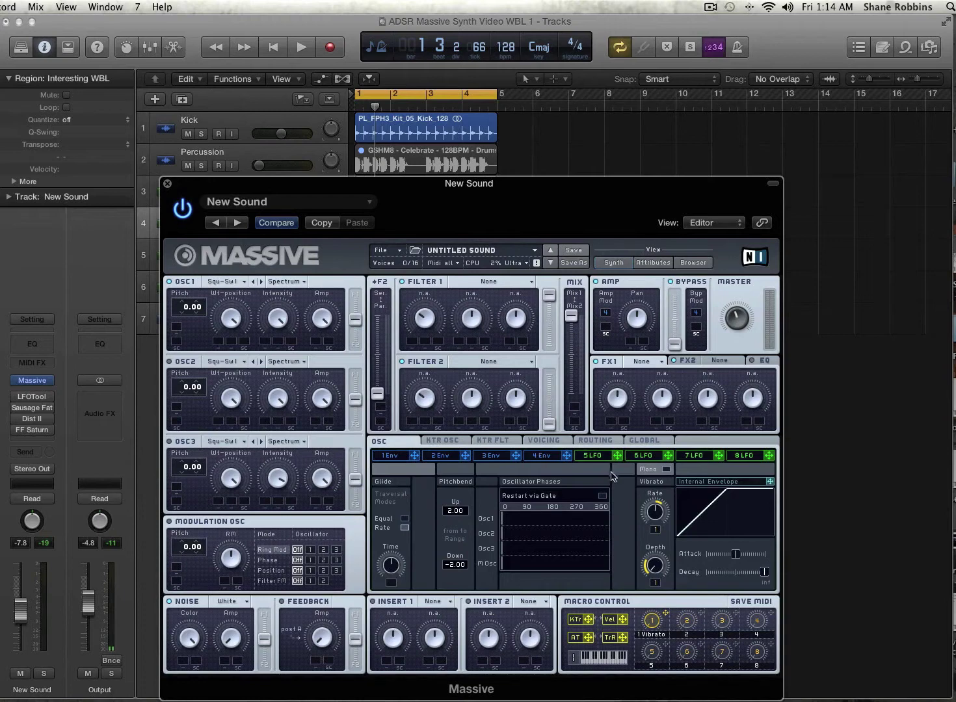
click(602, 495)
drag(502, 564, 581, 567)
Set oscillator 1 to the Crusher wavetable in Bend -/+ mode.
click(221, 282)
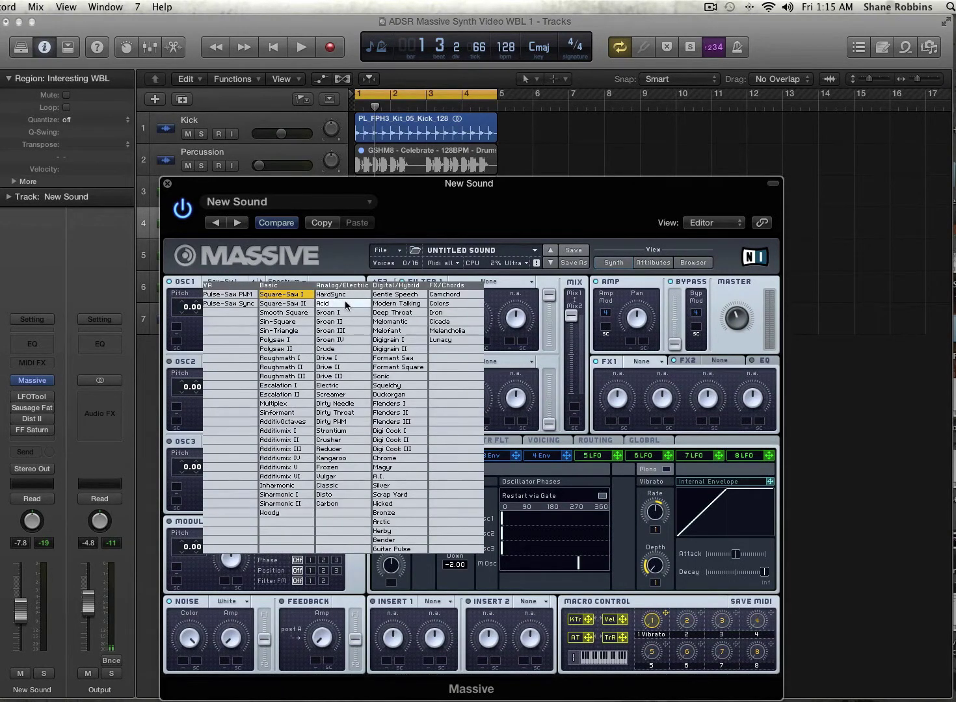
click(349, 440)
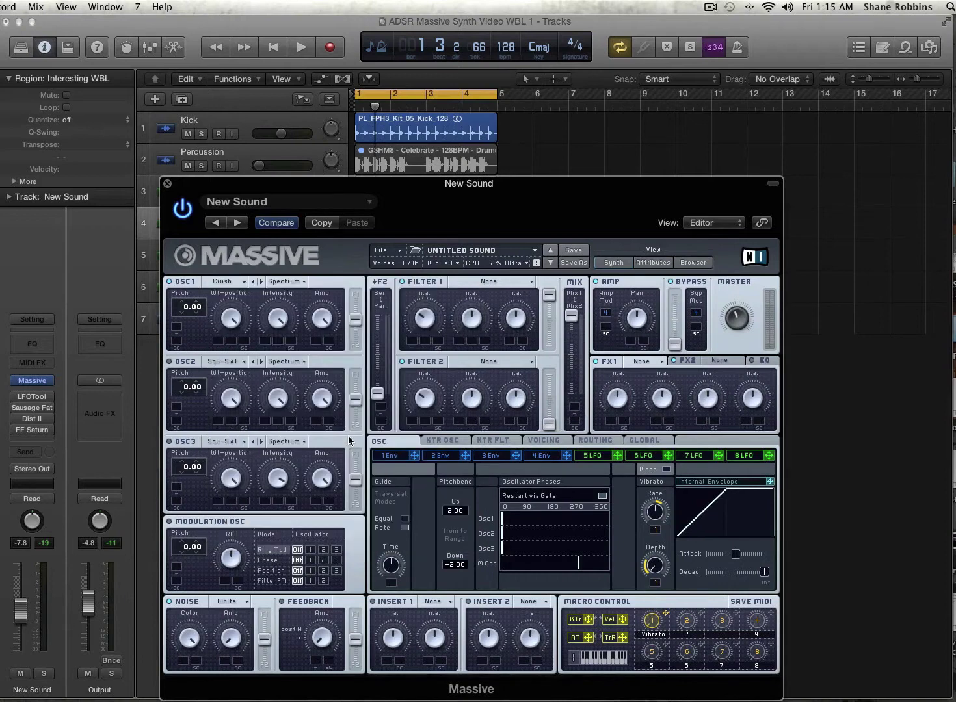
click(281, 282)
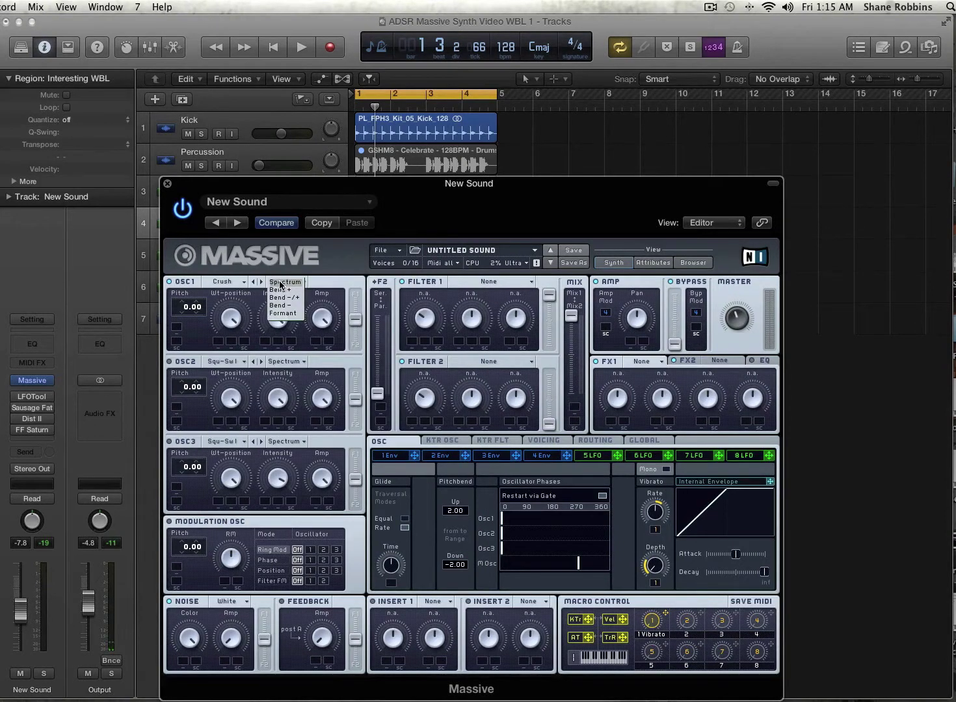
click(292, 282)
click(294, 281)
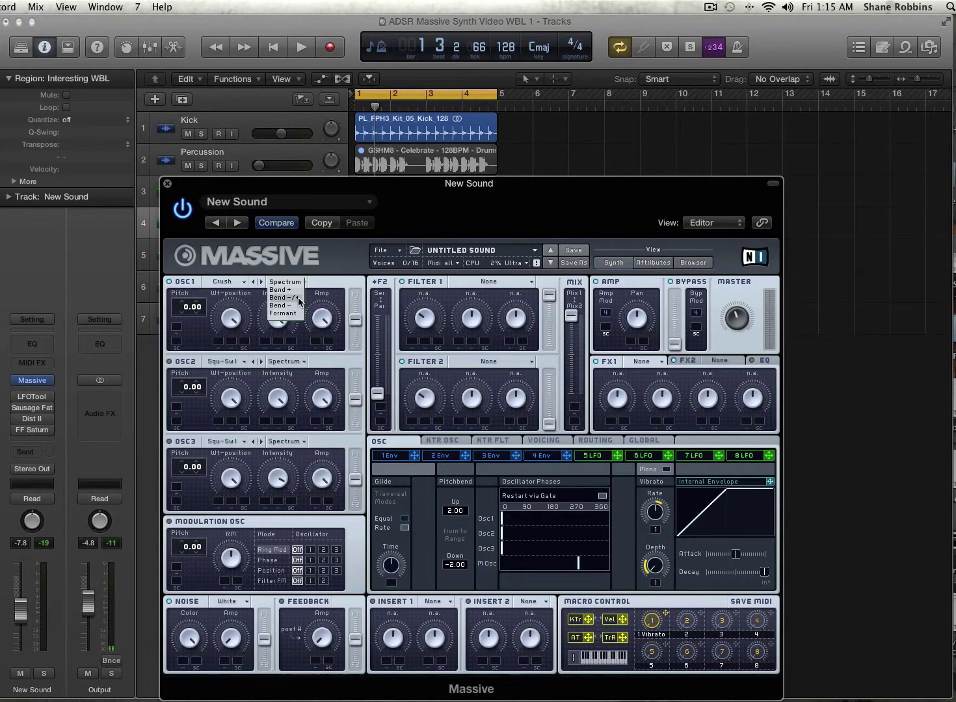
click(299, 297)
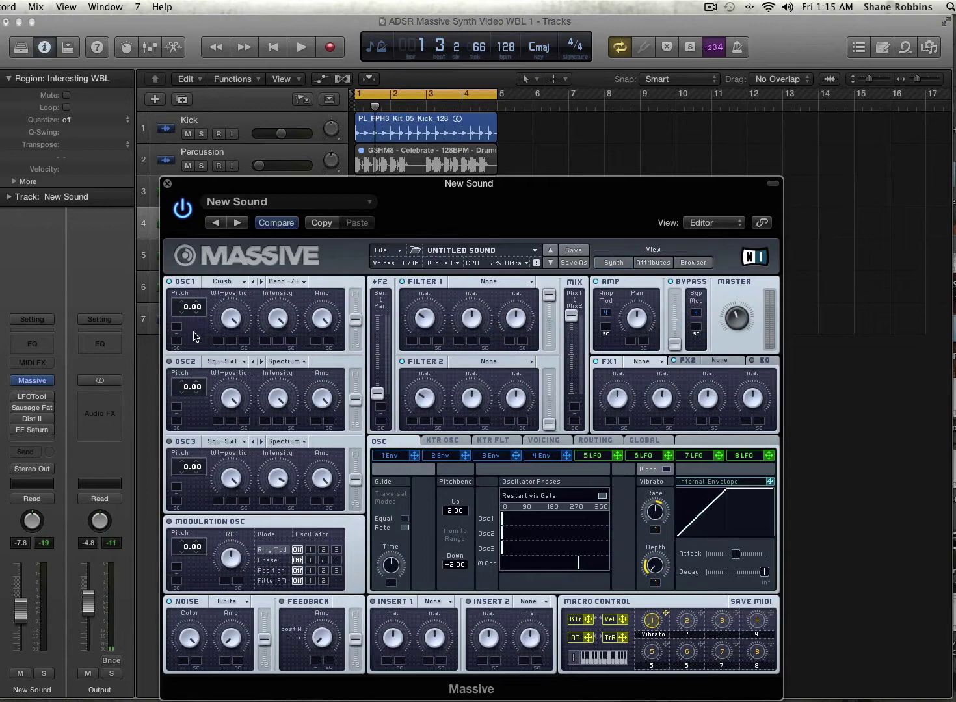
Lower oscillator 1's pitch to -24.00 and play the loop to audition the sound.
scroll(188, 312, down, 2)
drag(187, 309, 189, 343)
key(space)
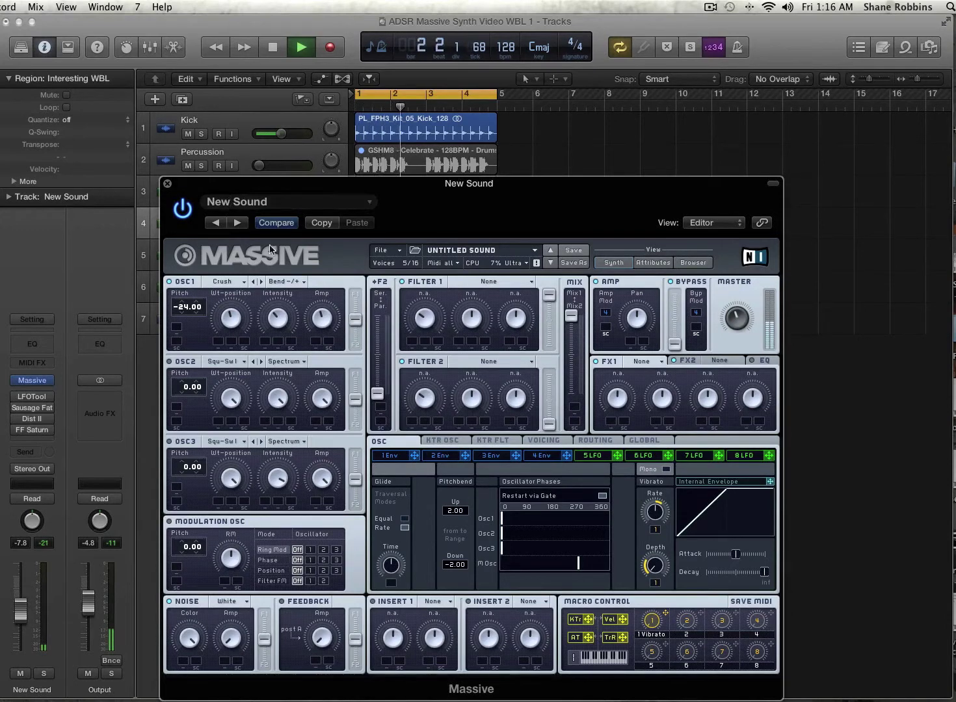
key(space)
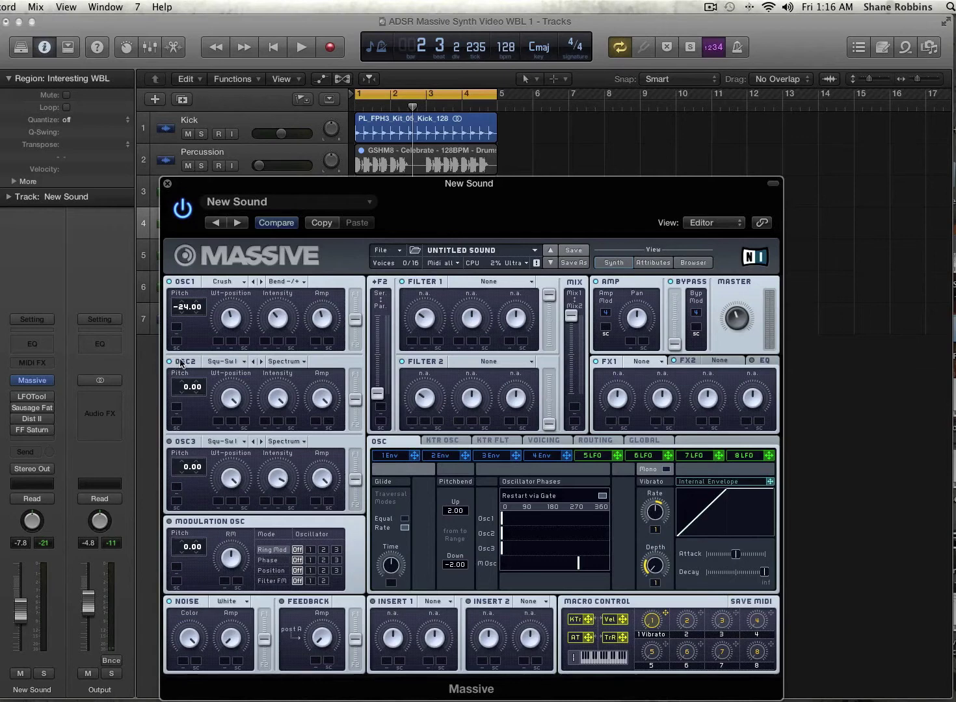
Set oscillator 2 to the Digigrain I wavetable in Bend -/+ mode with pitch -24.00, and audition it in the loop.
click(224, 365)
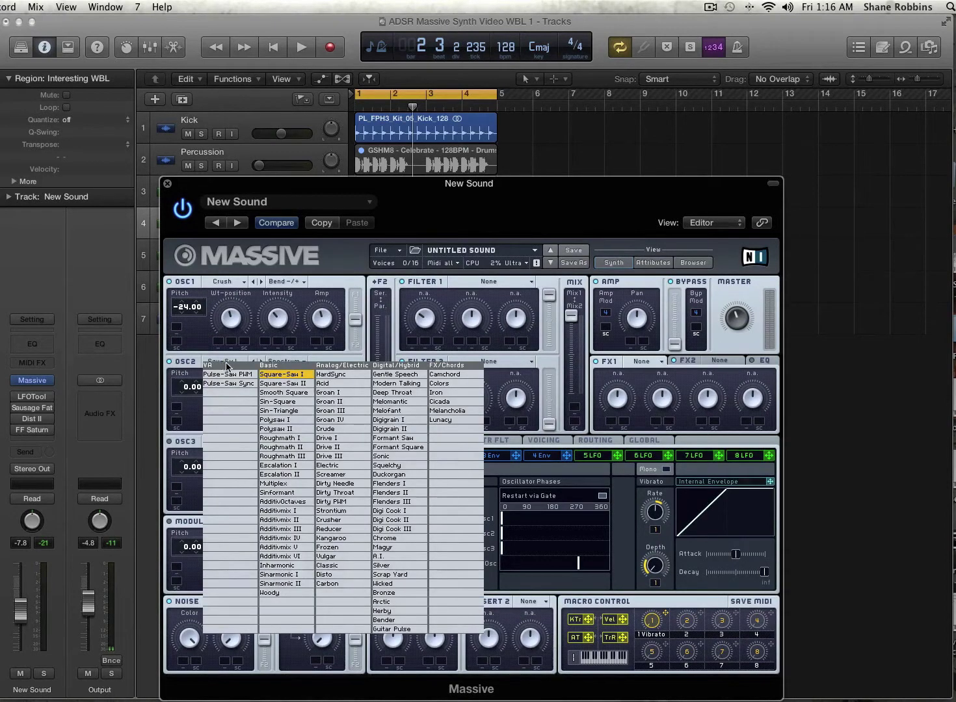
click(412, 420)
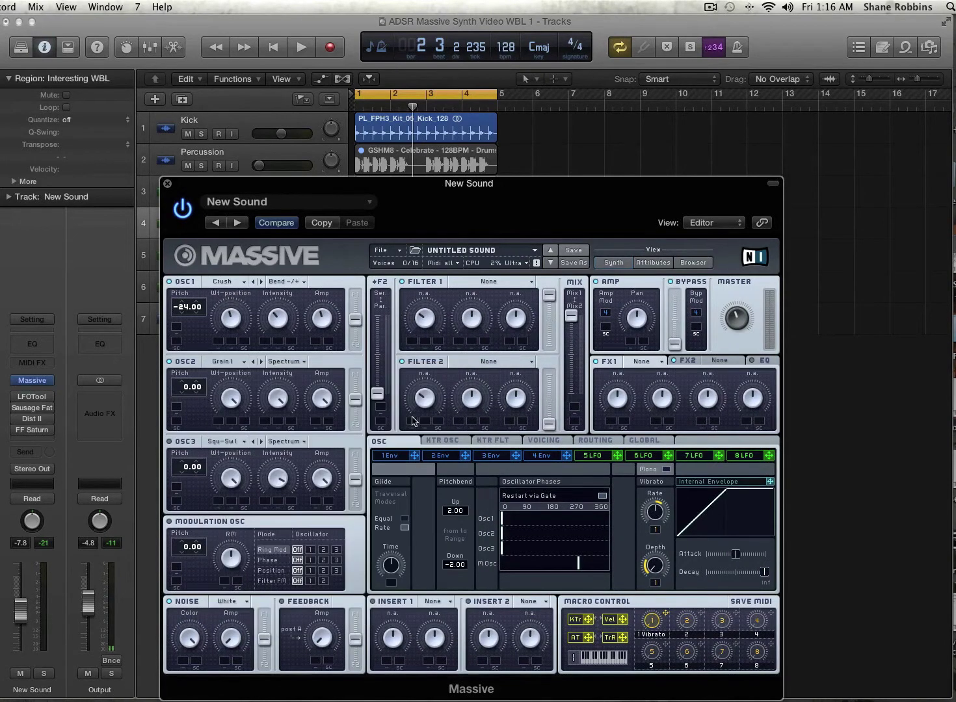
click(295, 363)
drag(189, 389, 188, 421)
key(space)
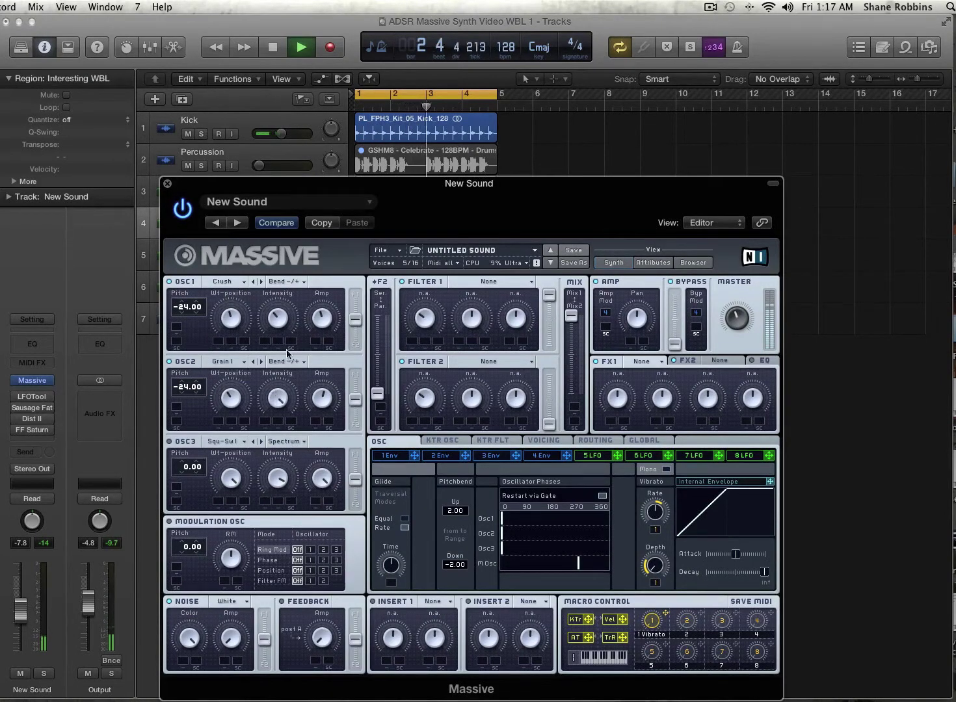
key(space)
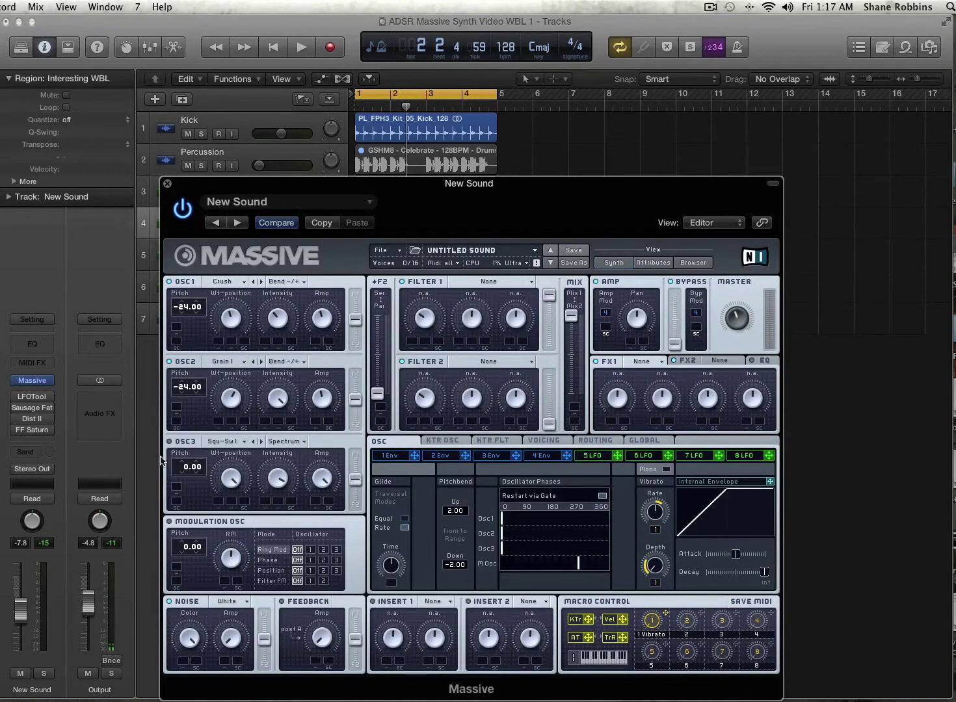
Set oscillator 3 to the Smooth Square wavetable with pitch -24.00 and a reduced Amp level, auditioning it in the loop.
click(203, 442)
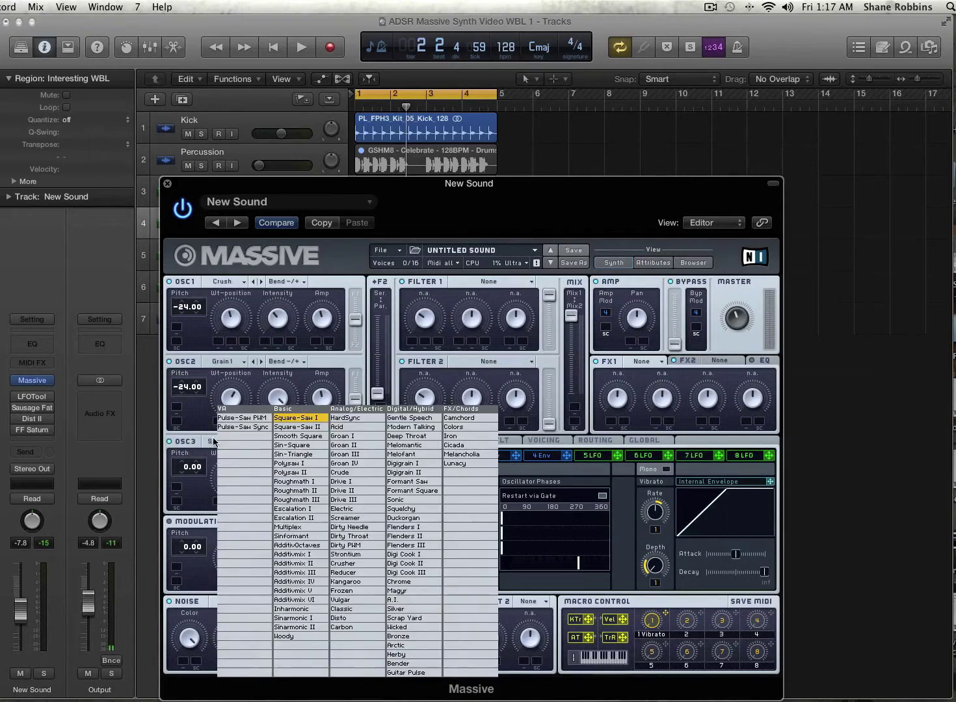
click(286, 450)
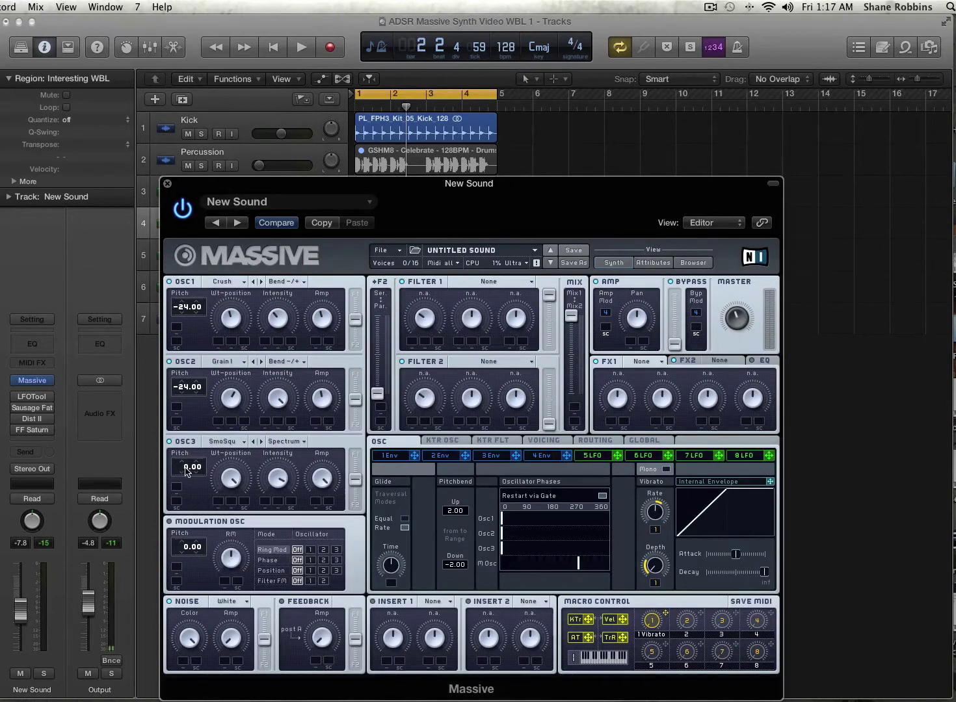
mouse_move(183, 473)
mouse_down()
mouse_move(185, 501)
mouse_move(189, 484)
mouse_up()
key(space)
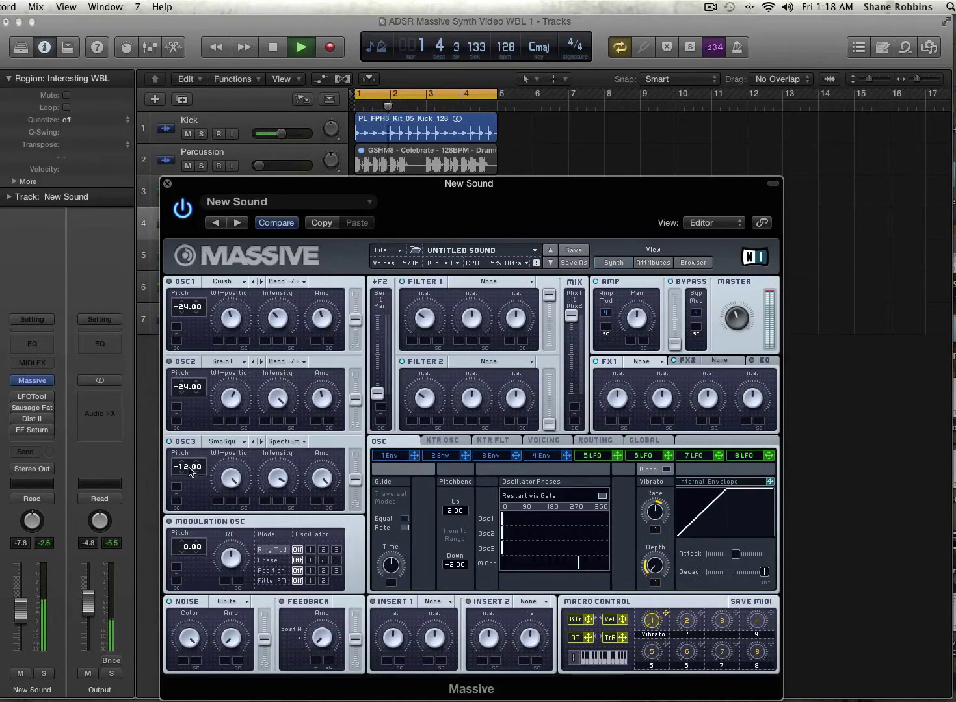
drag(191, 472, 190, 486)
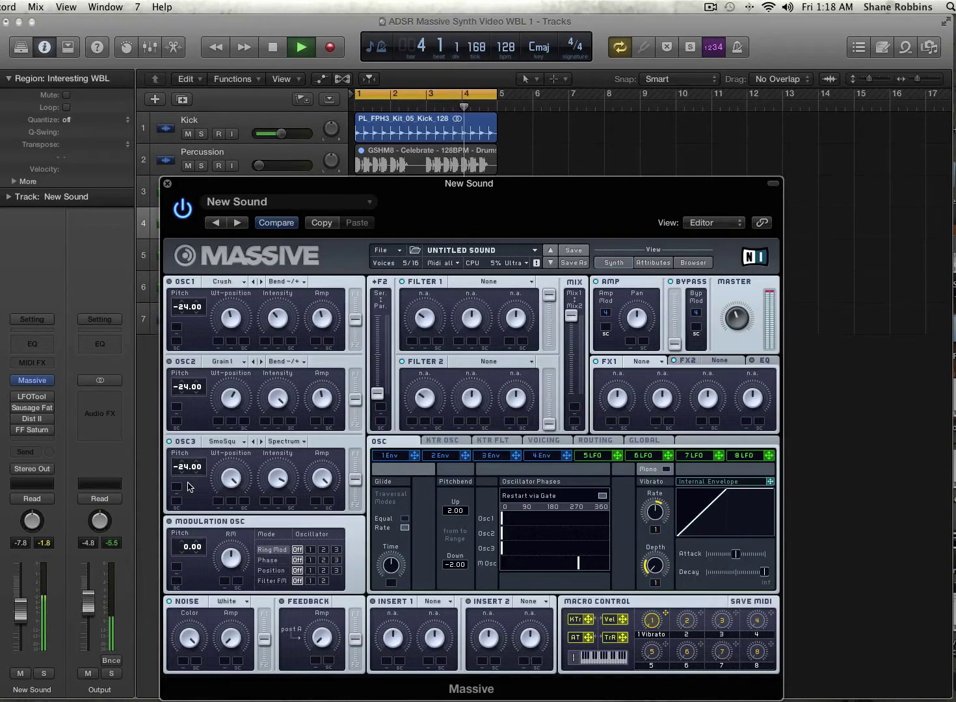
key(space)
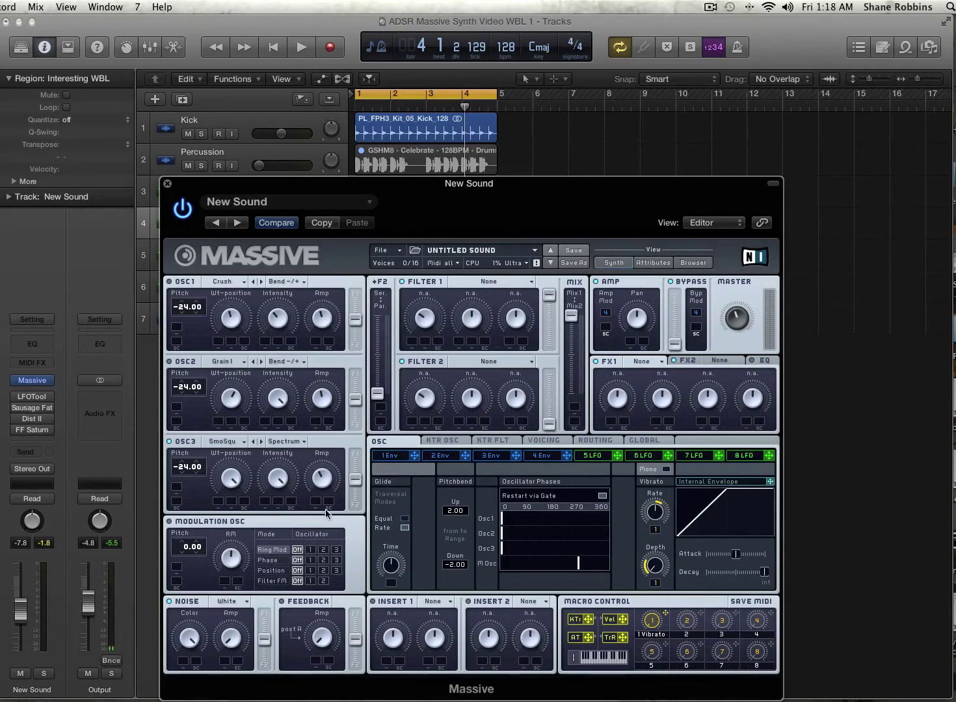
key(space)
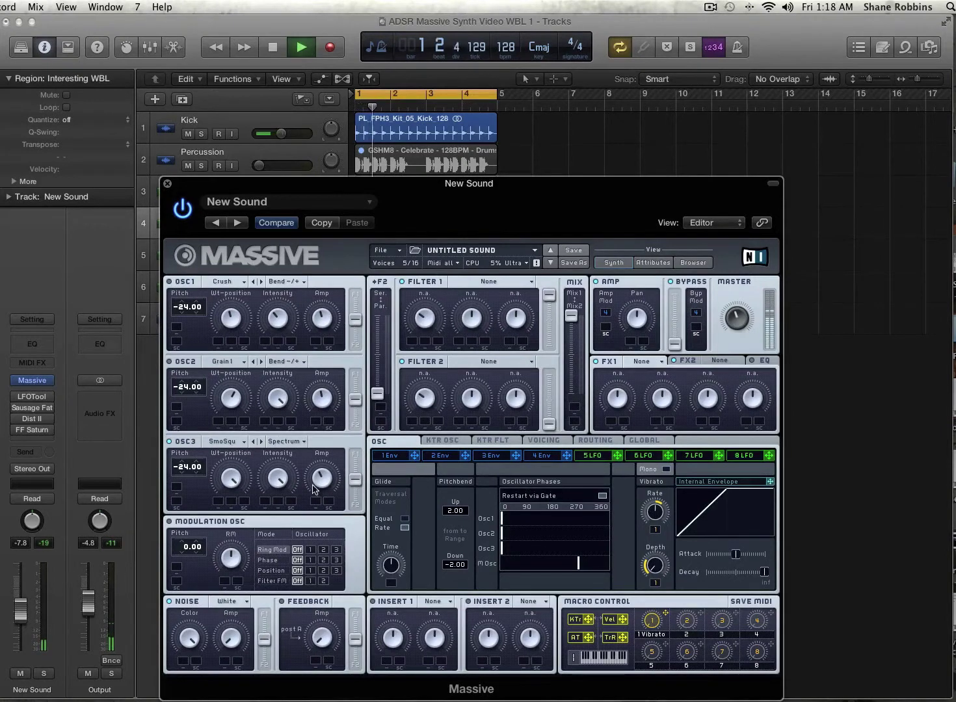
Audition the layered oscillators together in the loop.
key(space)
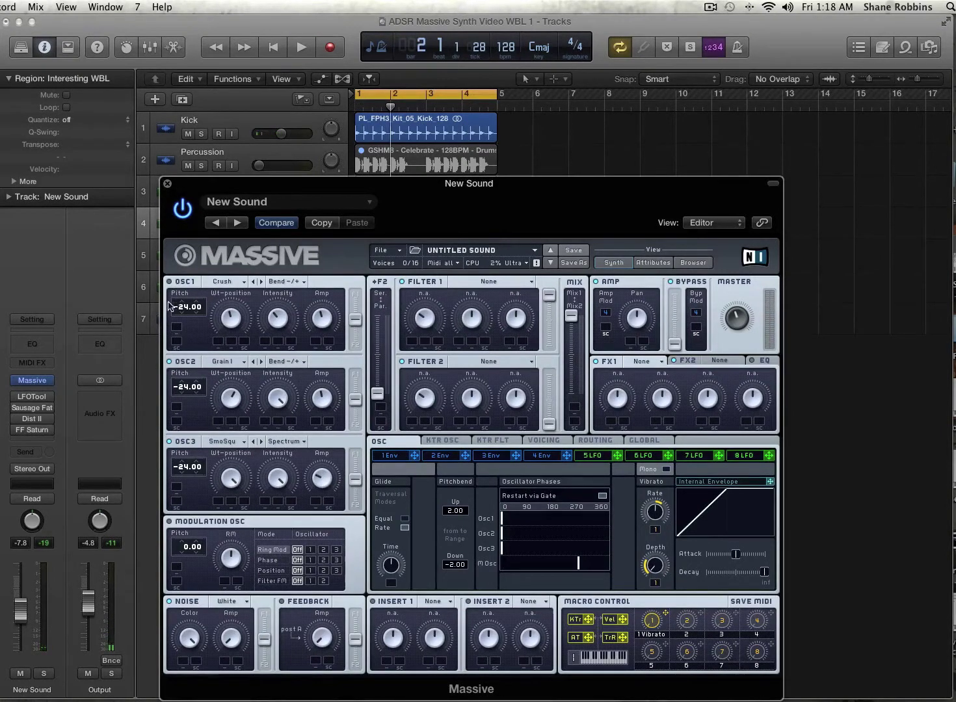
key(space)
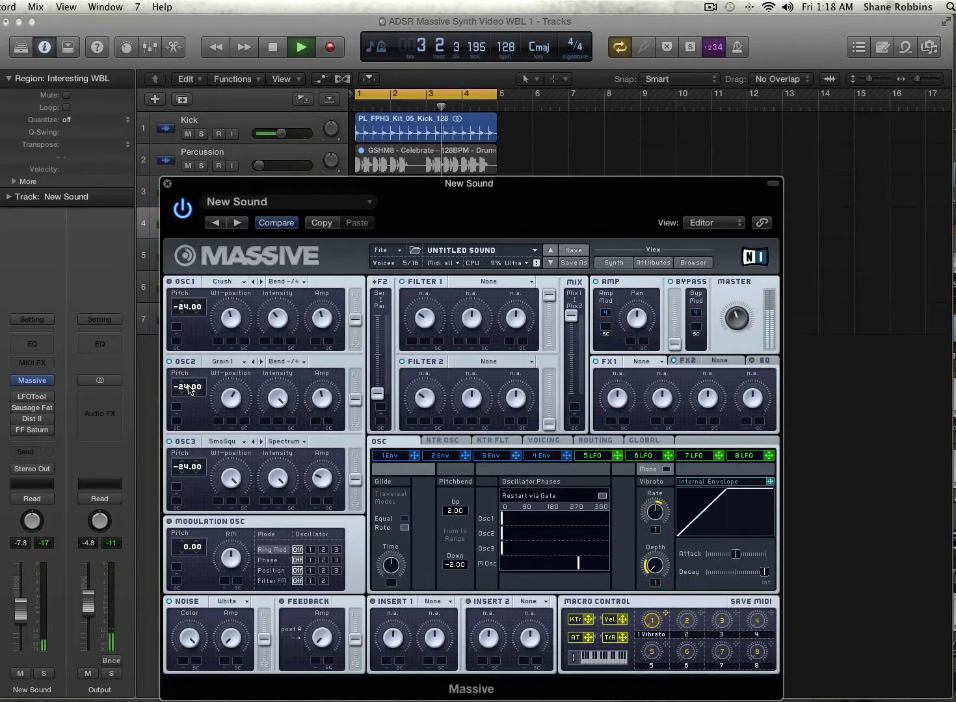
key(space)
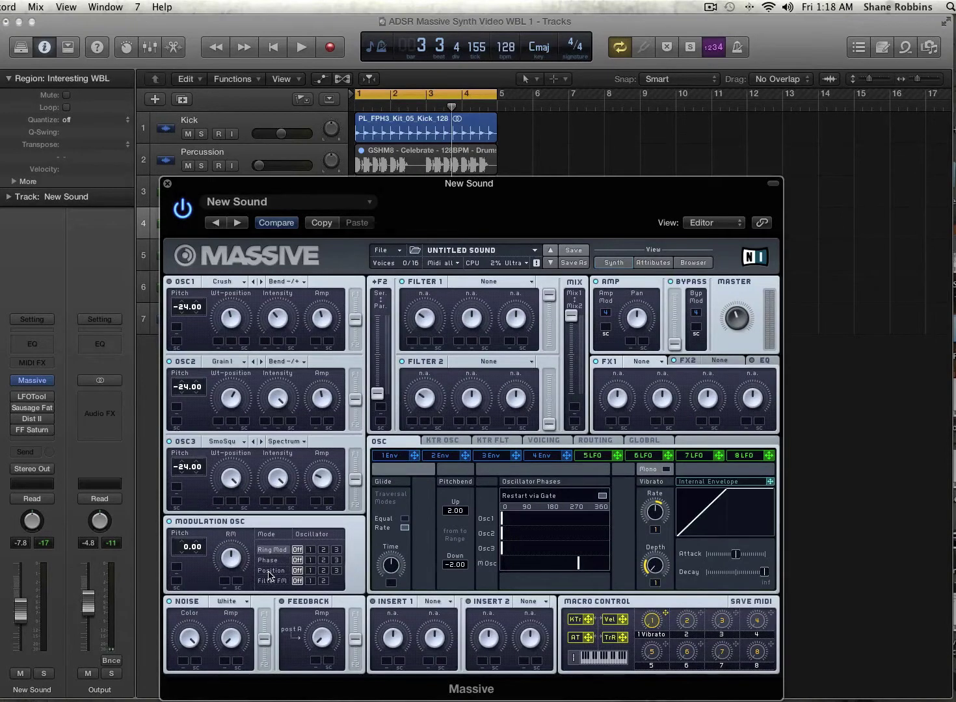
Apply the modulation oscillator's Position and Phase modulation to oscillator 3.
click(336, 570)
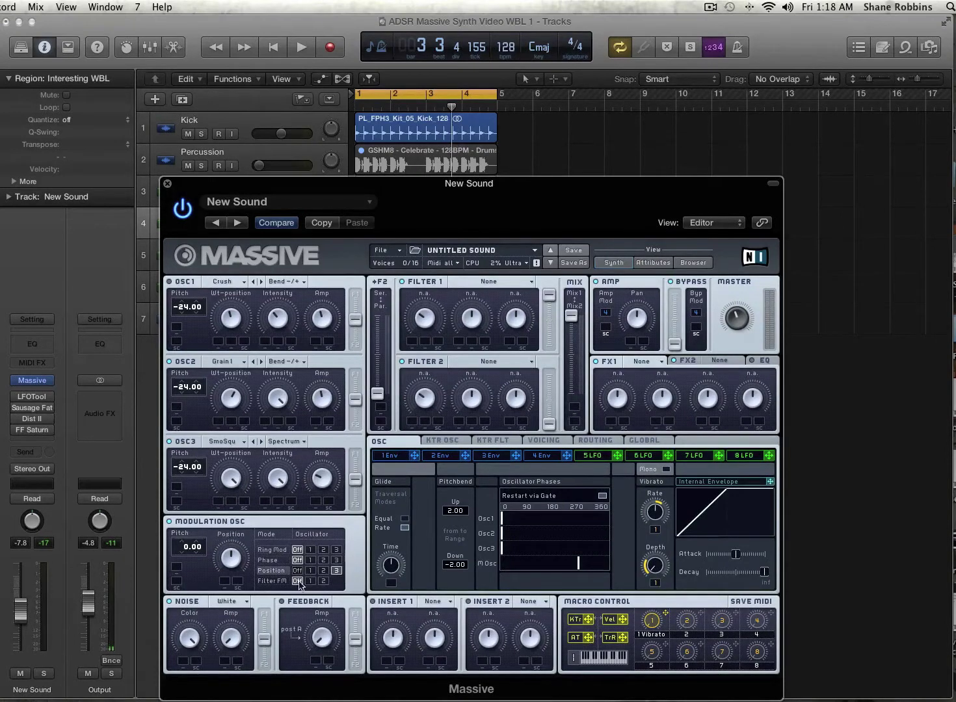
click(336, 560)
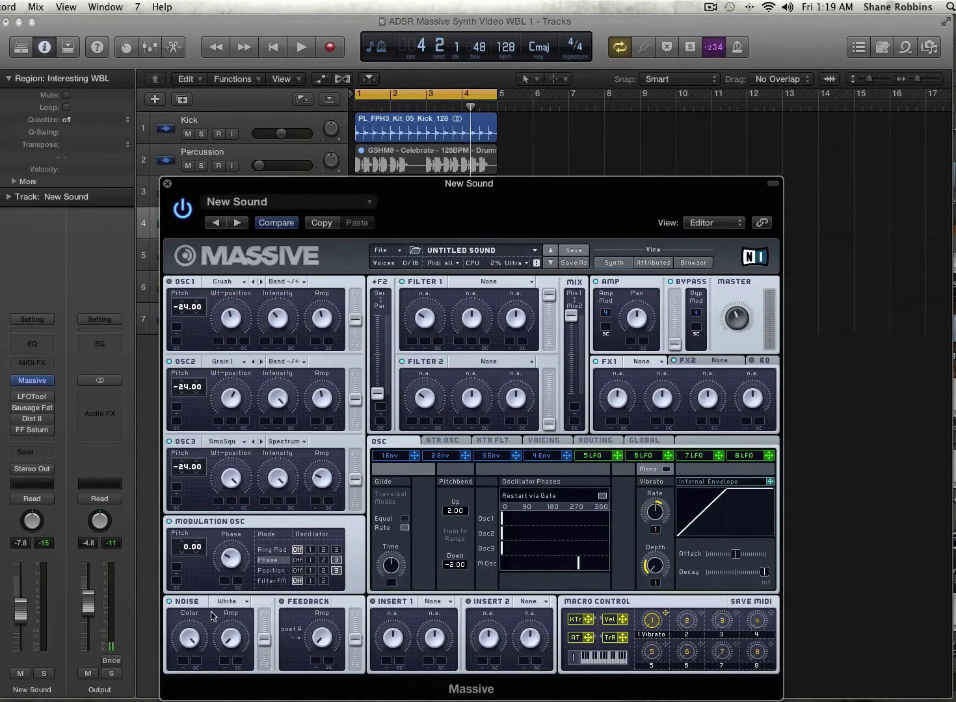
Raise the Amp level of the White noise source slightly.
mouse_move(233, 638)
mouse_down()
mouse_move(235, 618)
mouse_move(230, 625)
mouse_up()
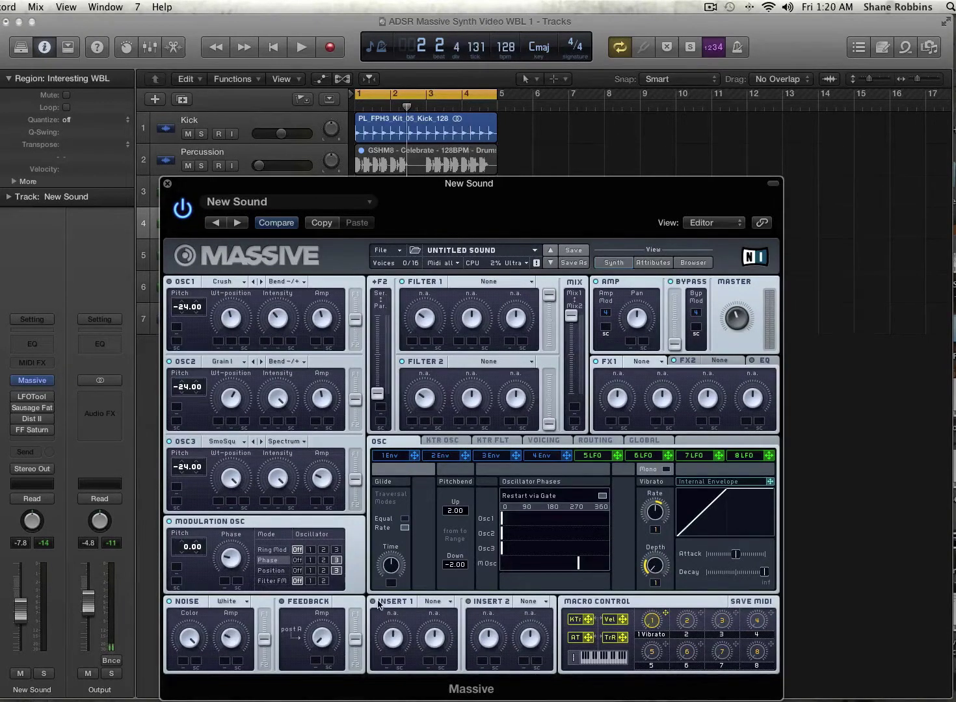
click(421, 602)
click(409, 605)
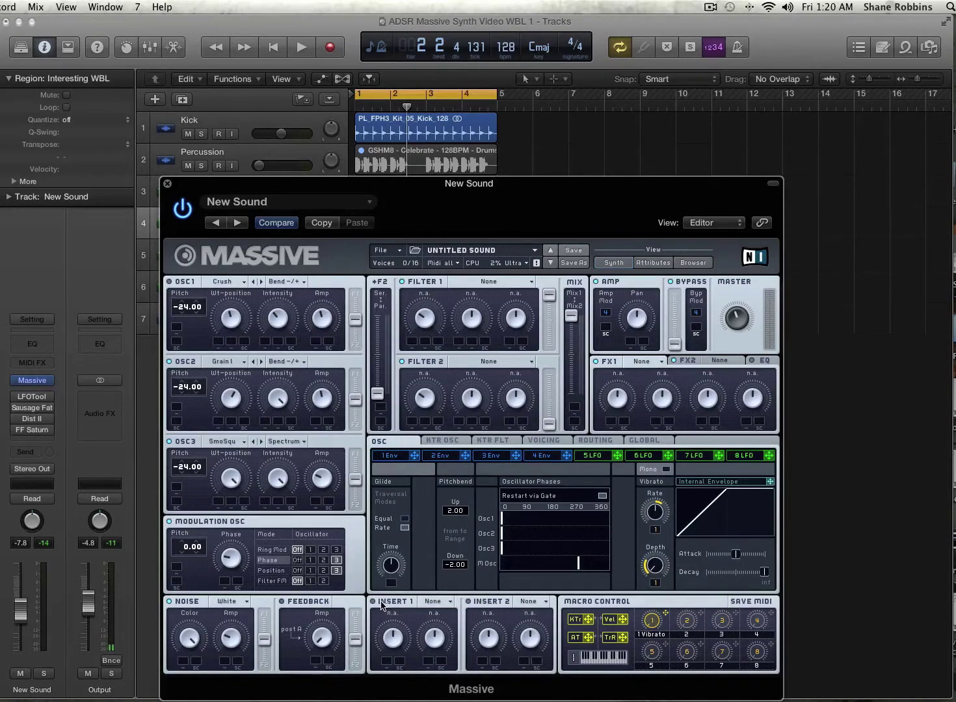